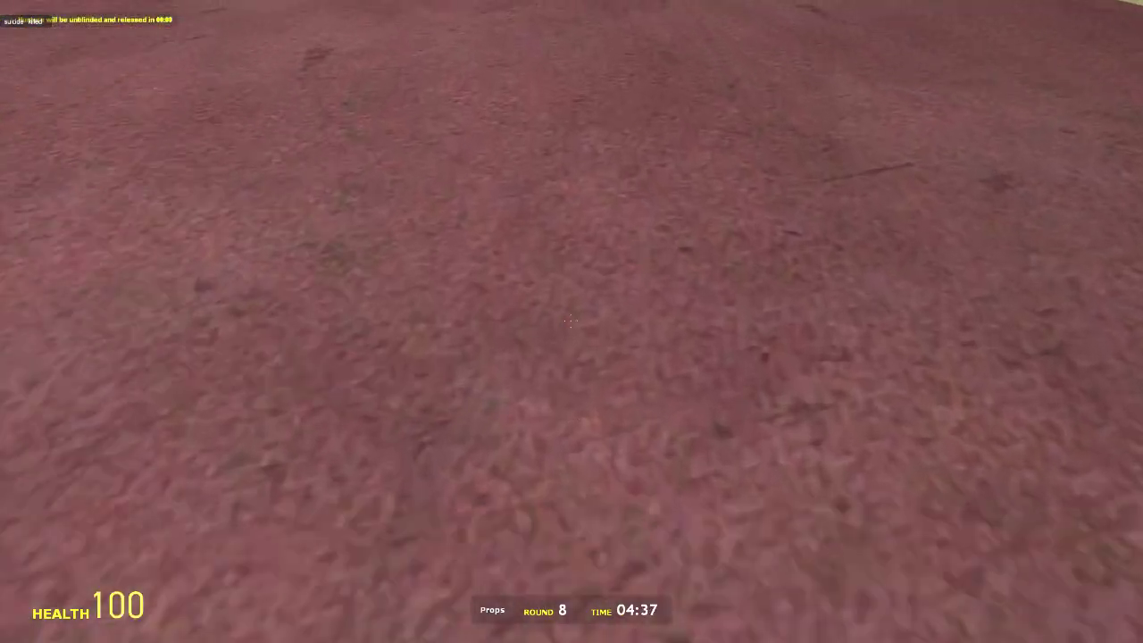
key("e")
key("w")
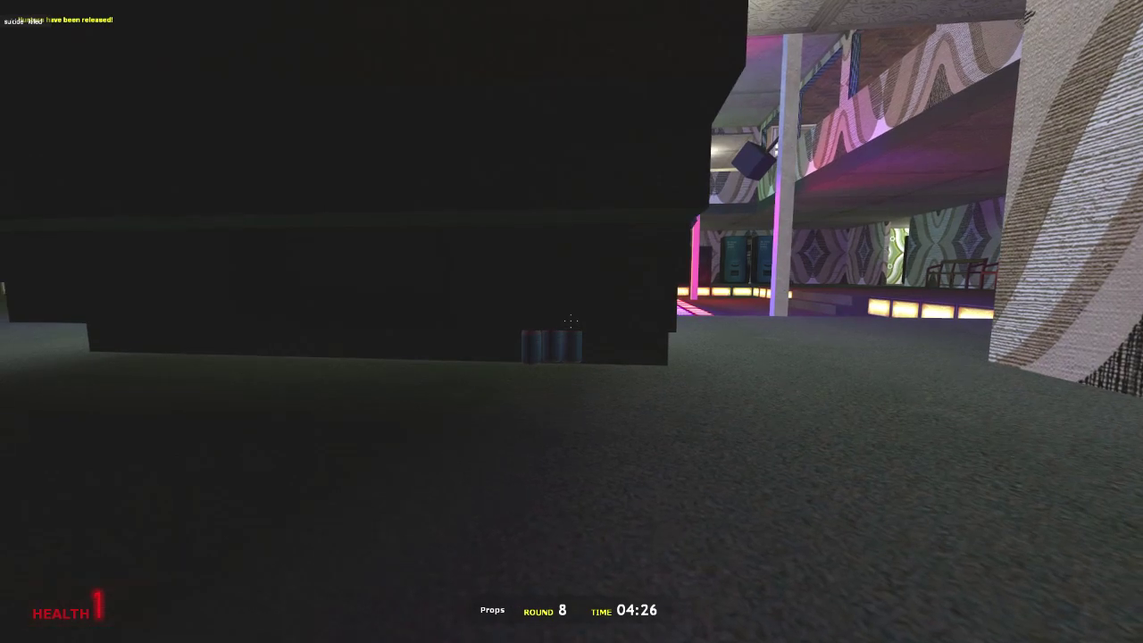
key("d")
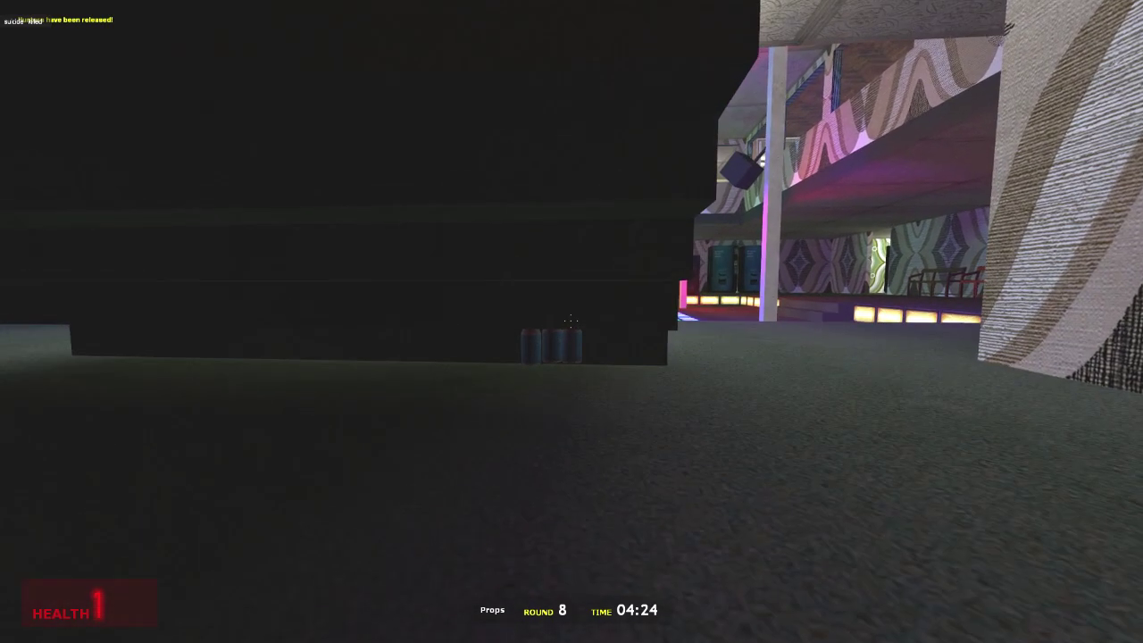
key("w")
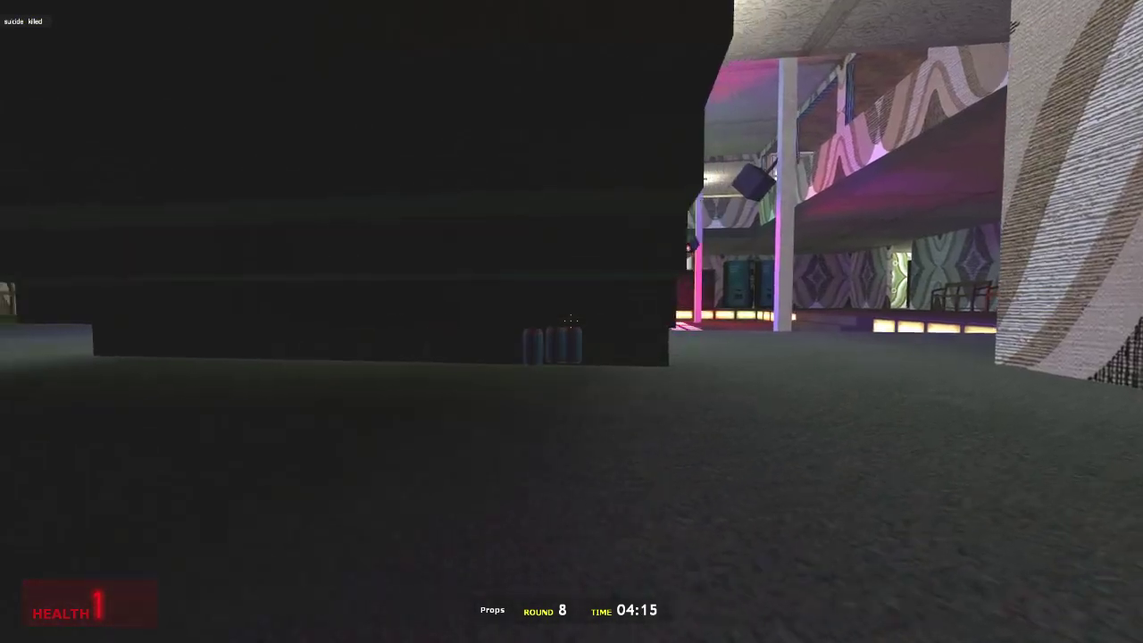
key("a")
key("a")
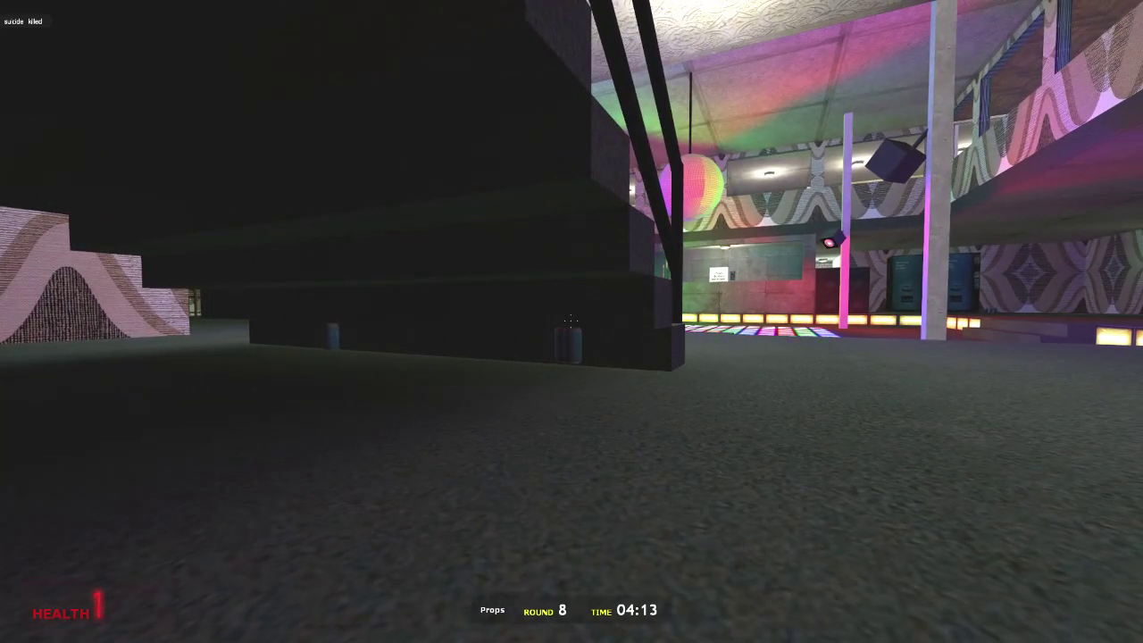
key("a")
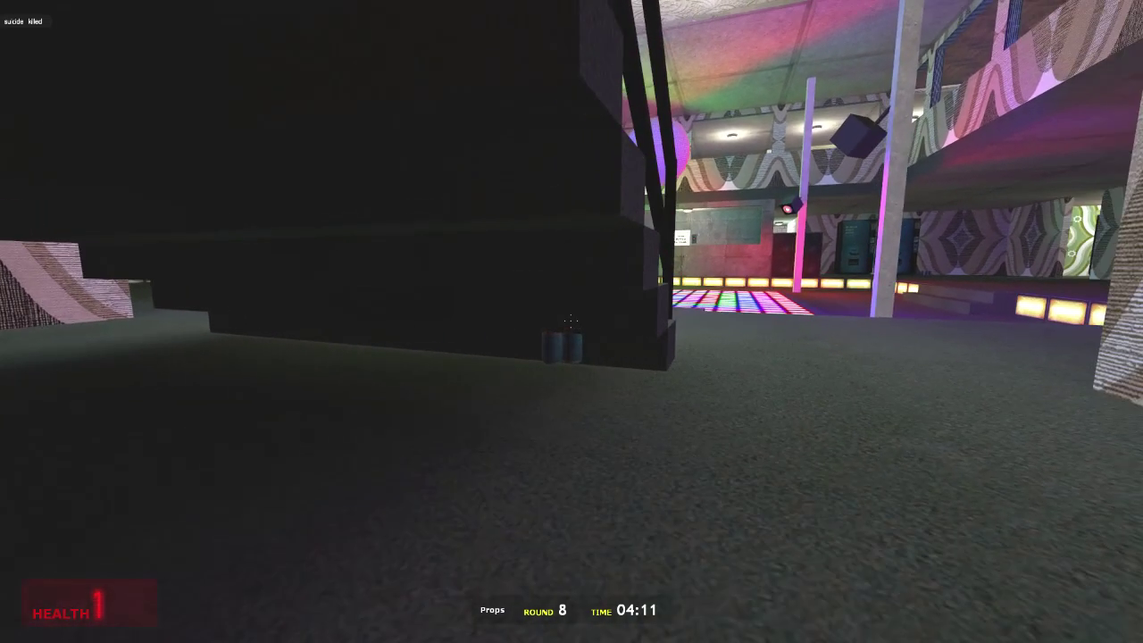
key("a")
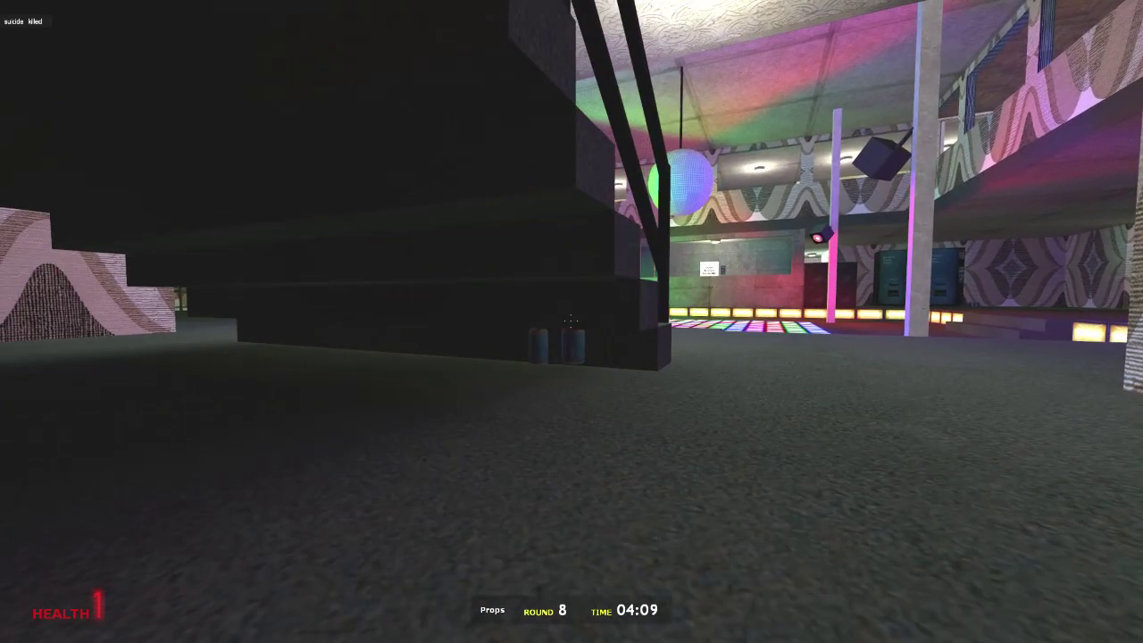
key("a")
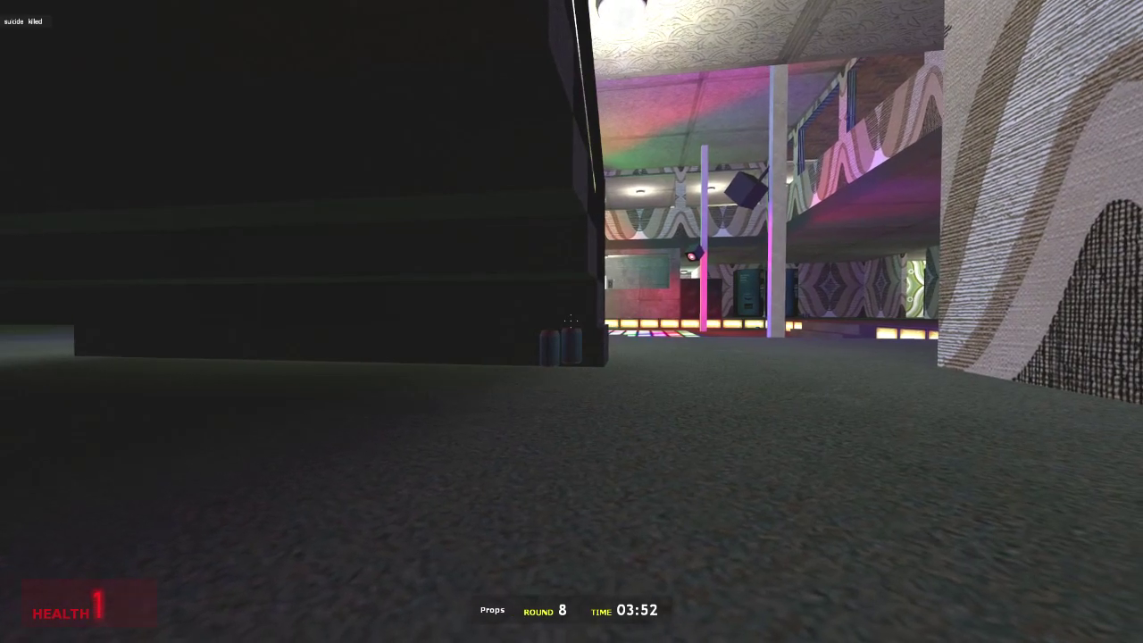
key("a")
key("a")
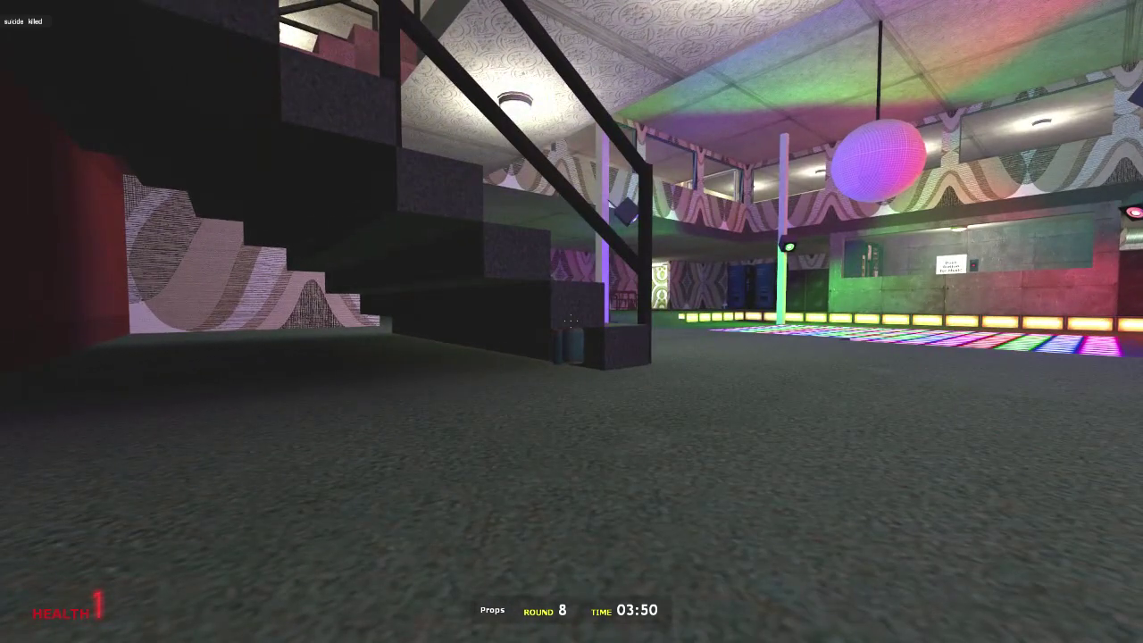
key("a")
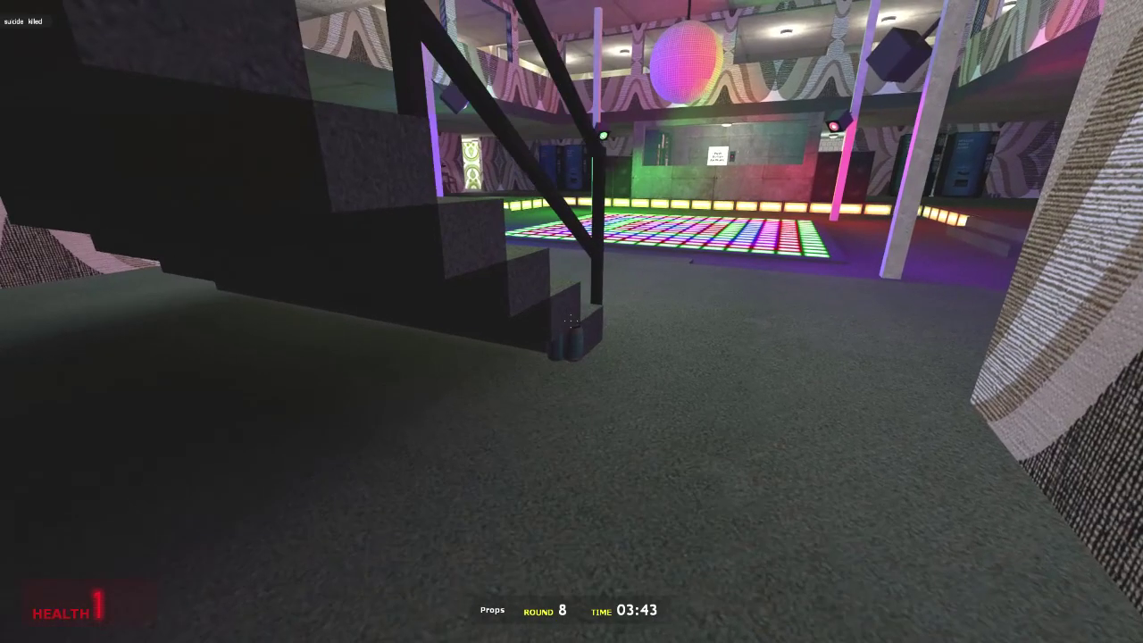
key("a")
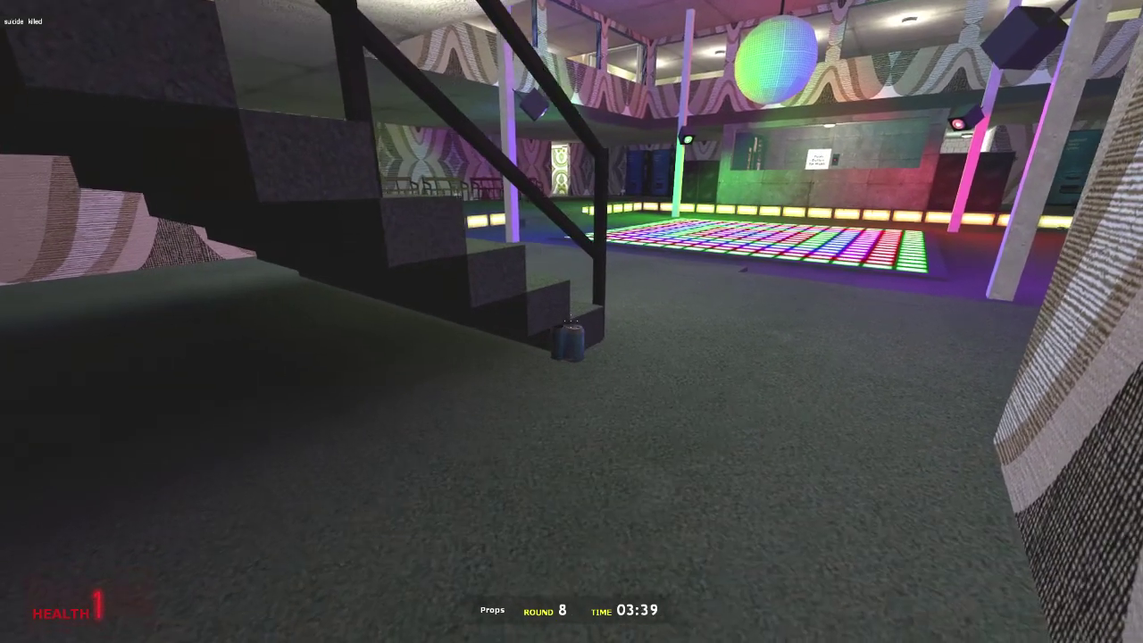
key("a")
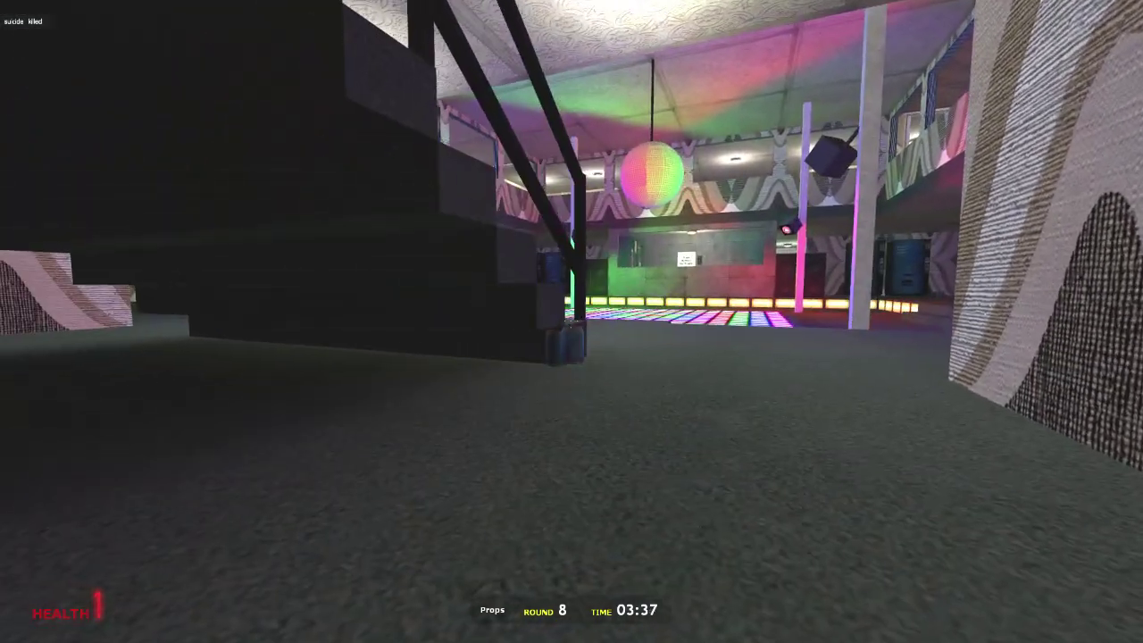
key("w")
key("w")
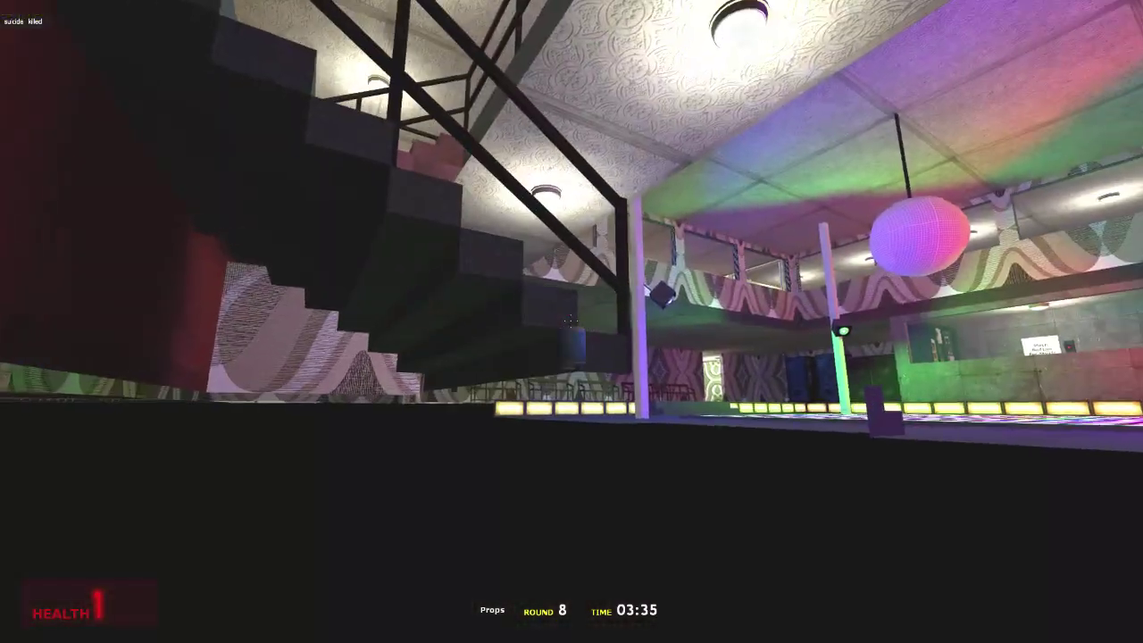
key("s")
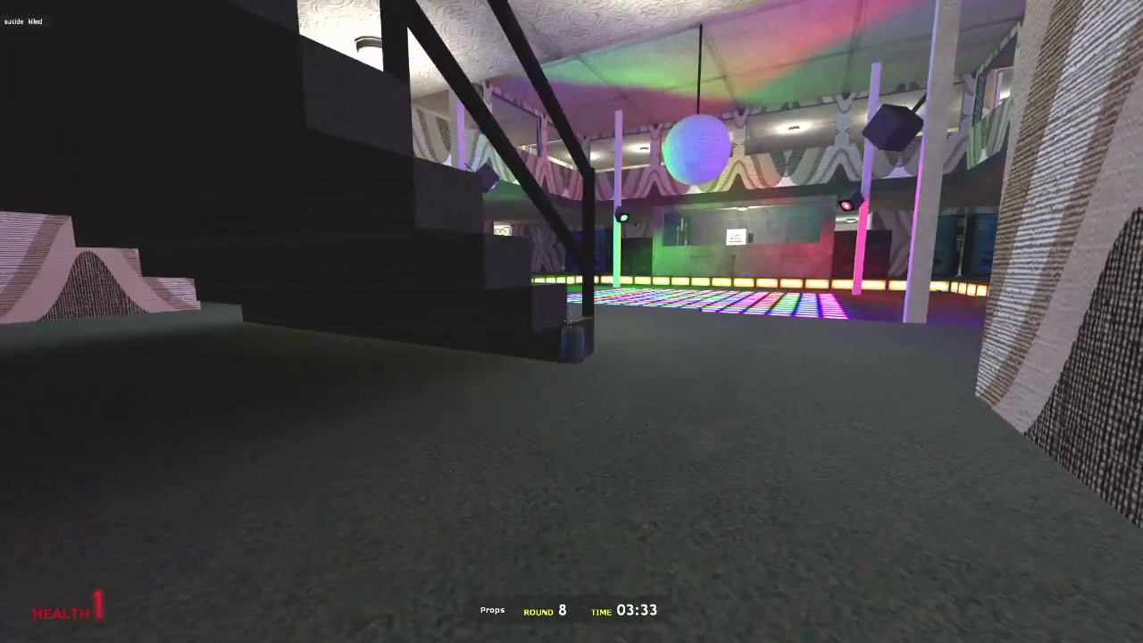
key("w")
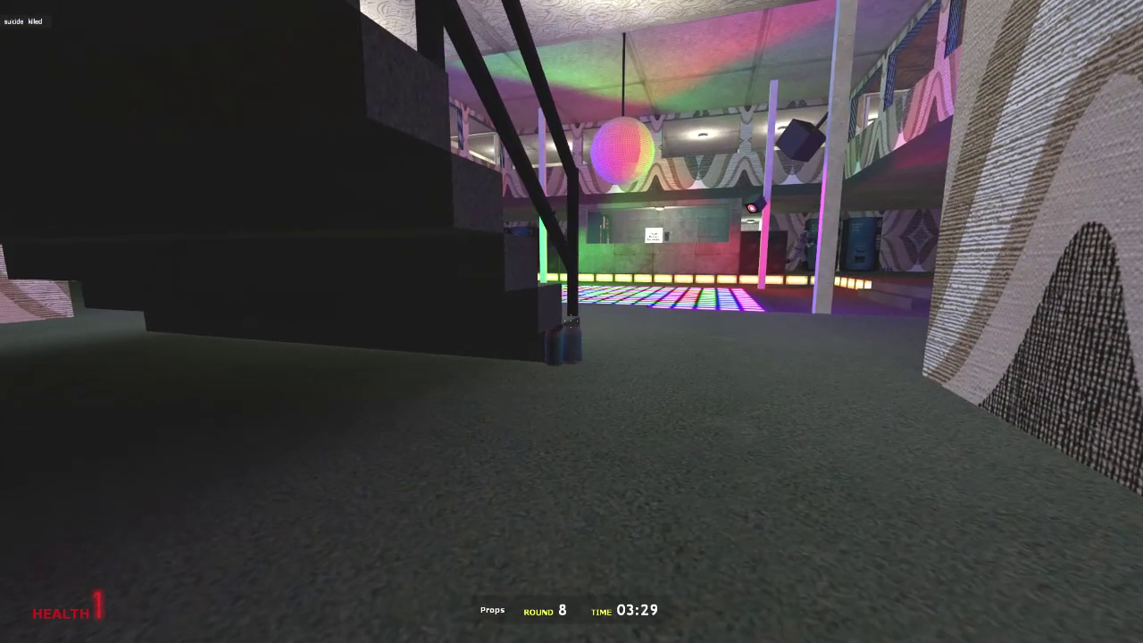
key("a")
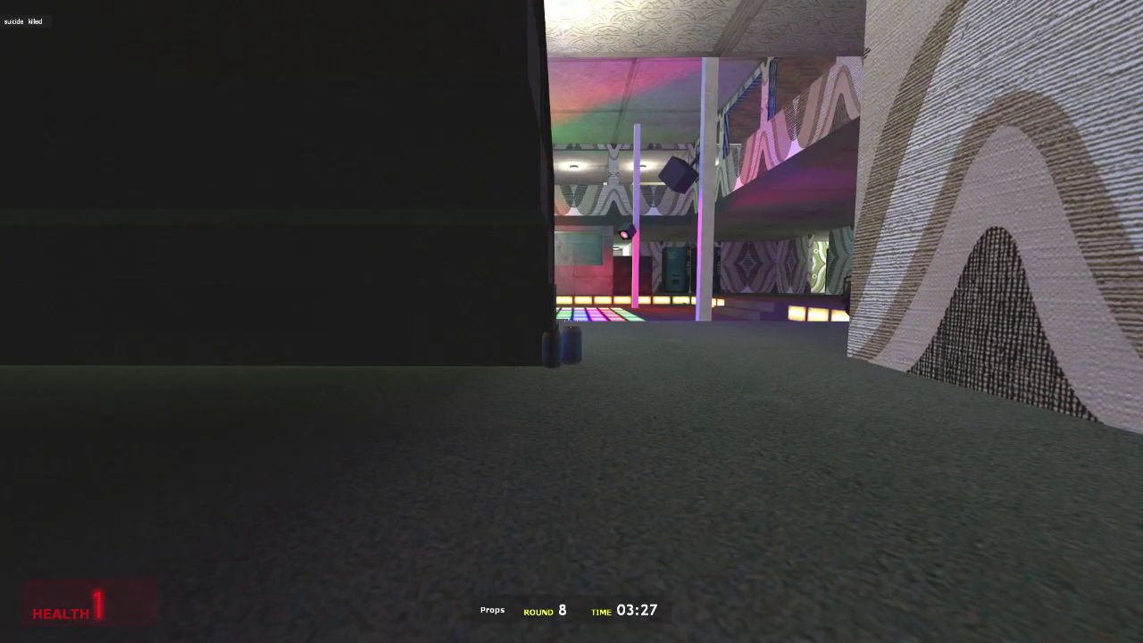
key("w")
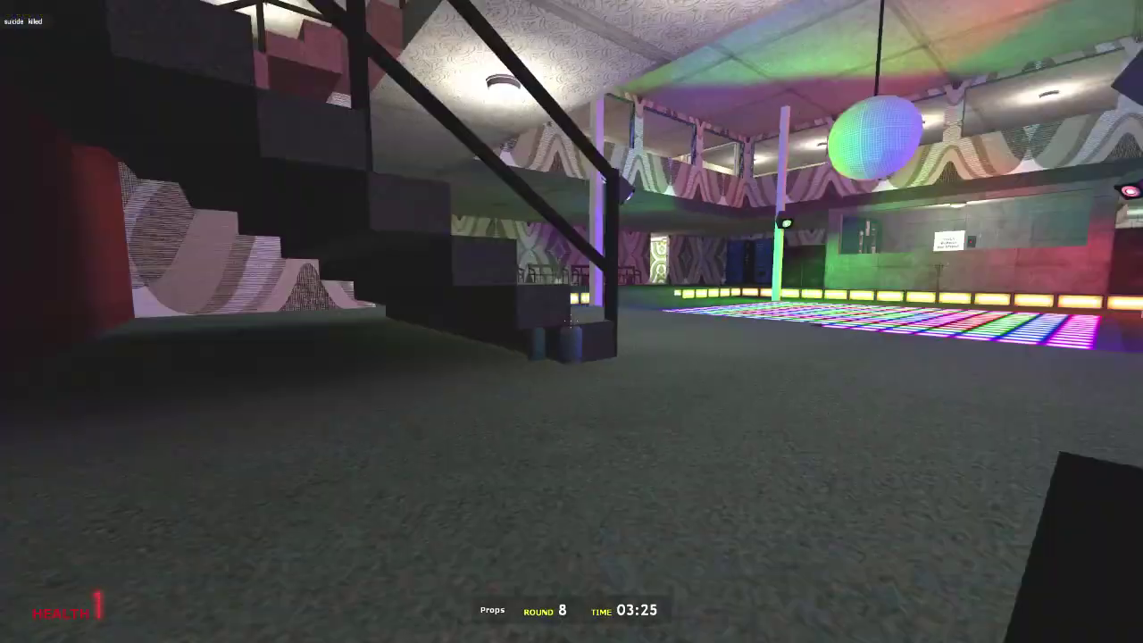
key("w")
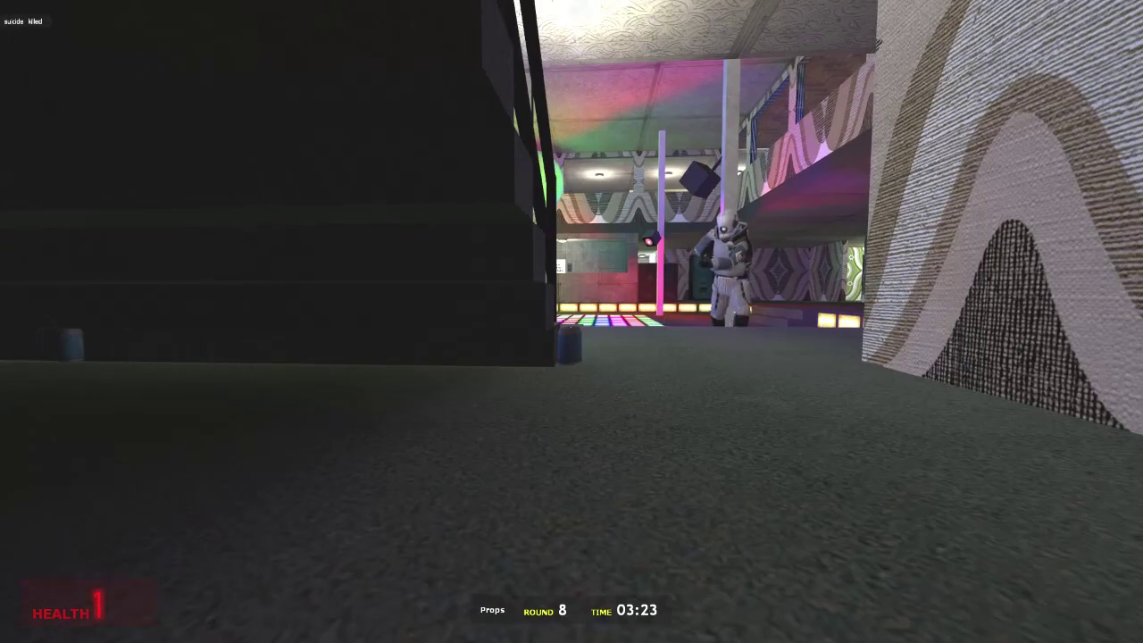
key("w")
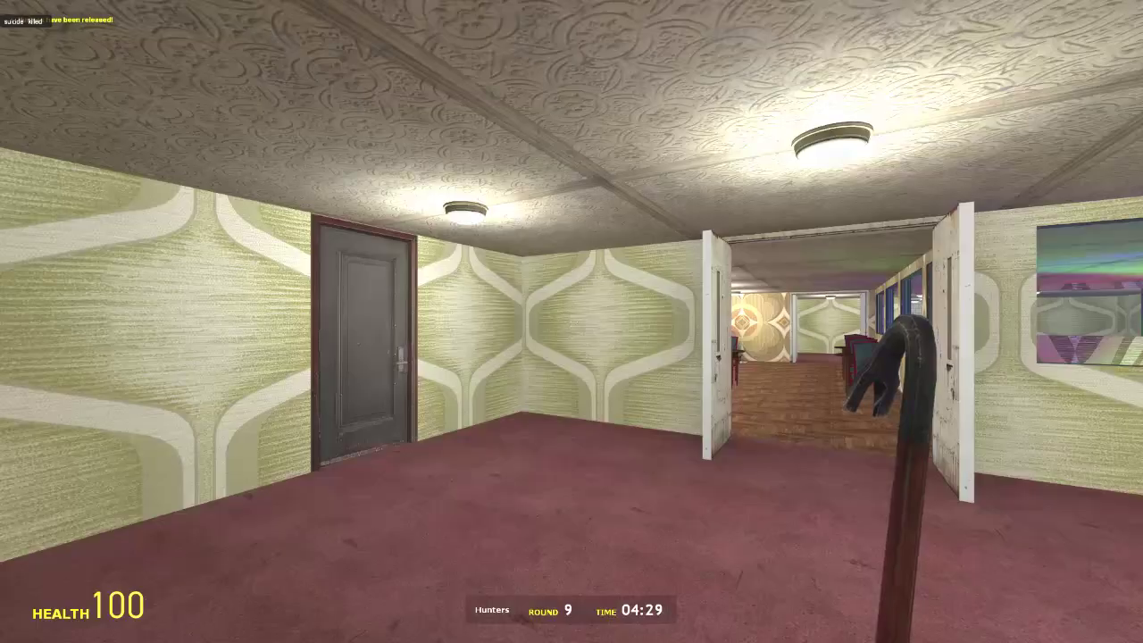
scroll(572, 322, "up", 1)
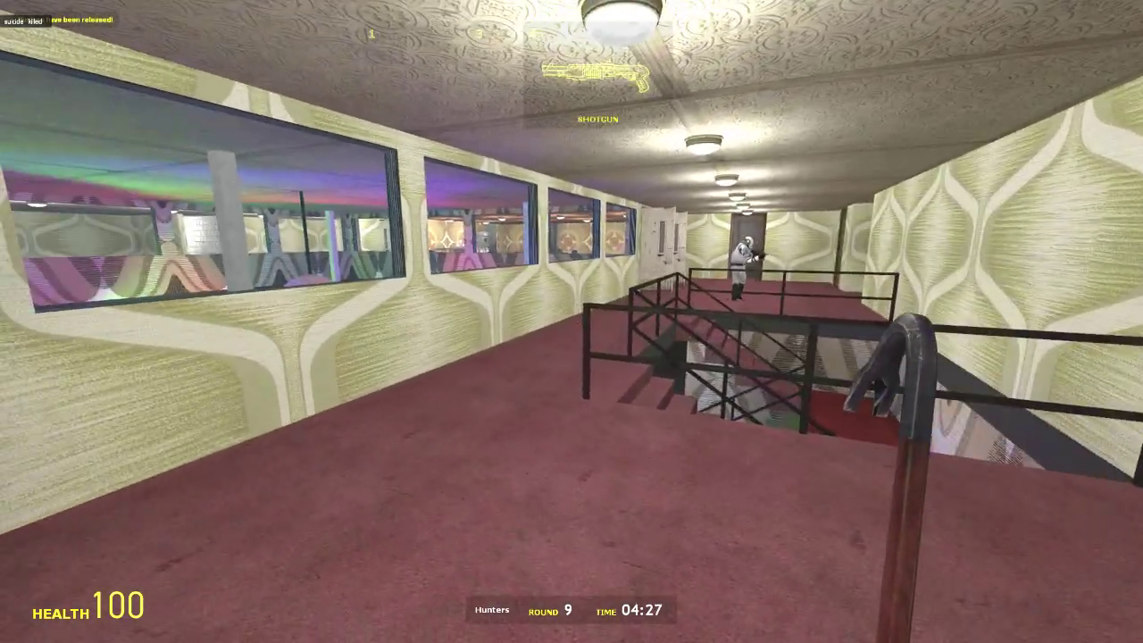
left_click(571, 322)
scroll(571, 321, "up", 1)
left_click(572, 321)
key("w")
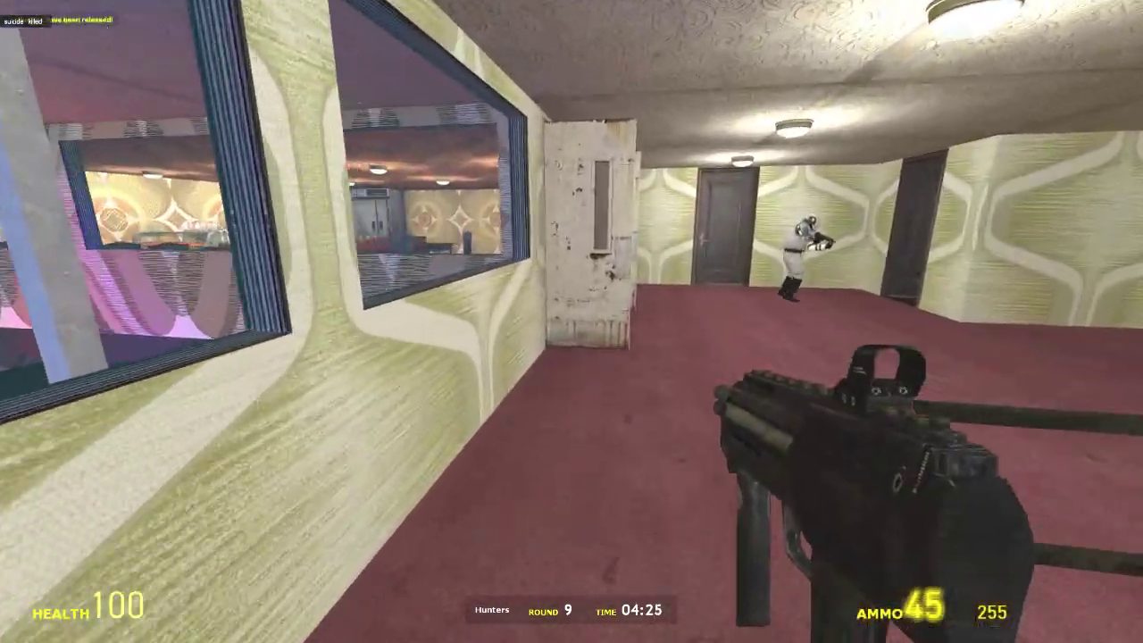
key("w")
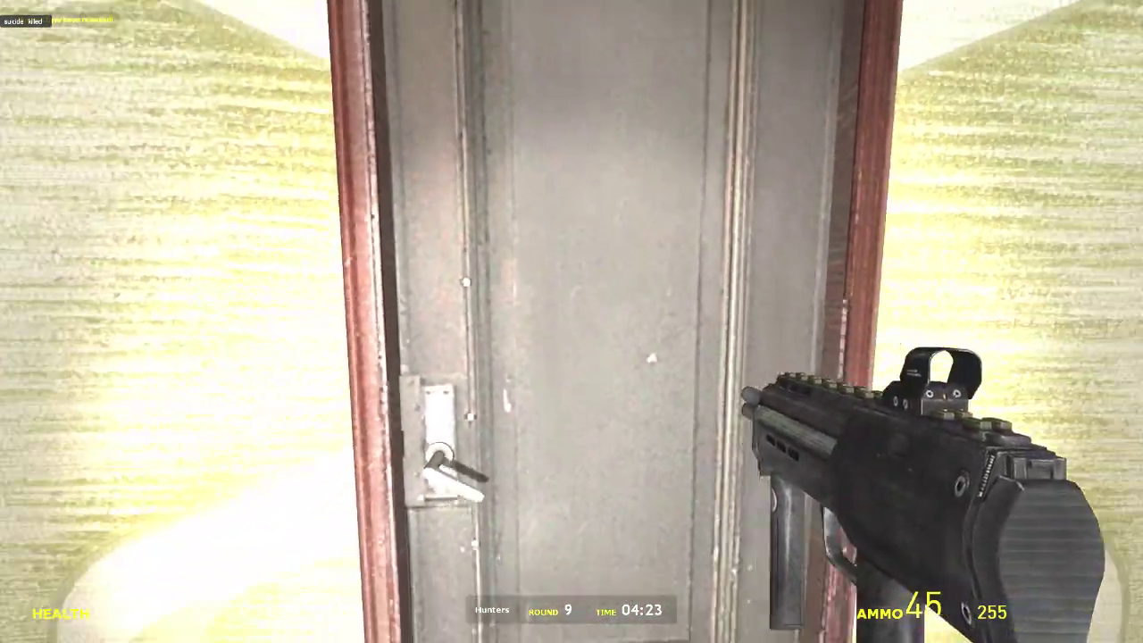
key("e")
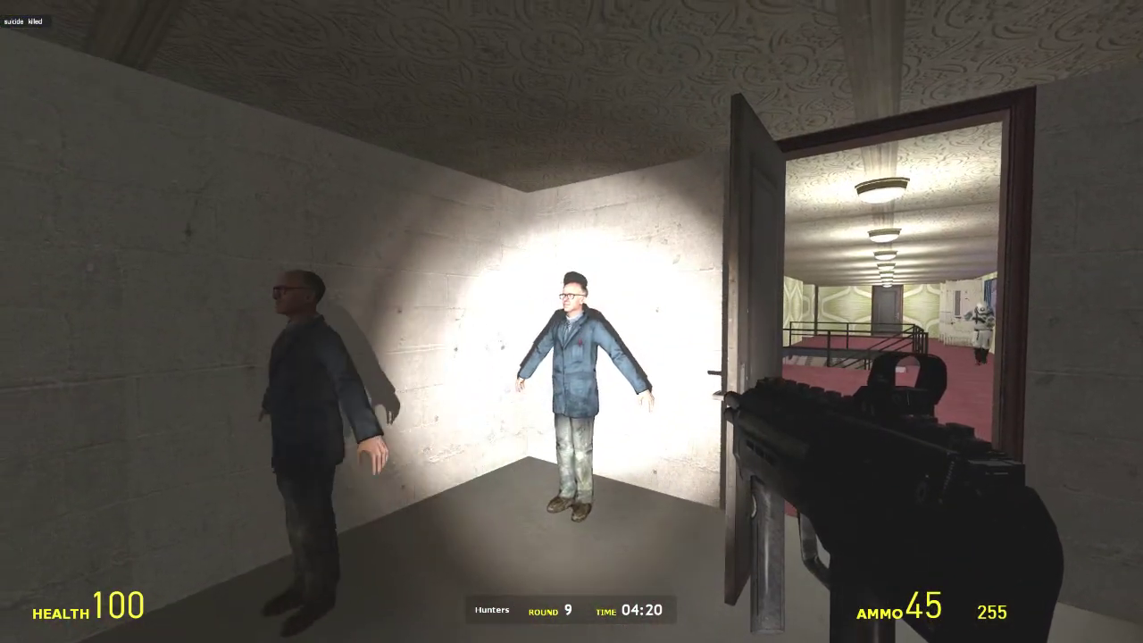
left_click(572, 322)
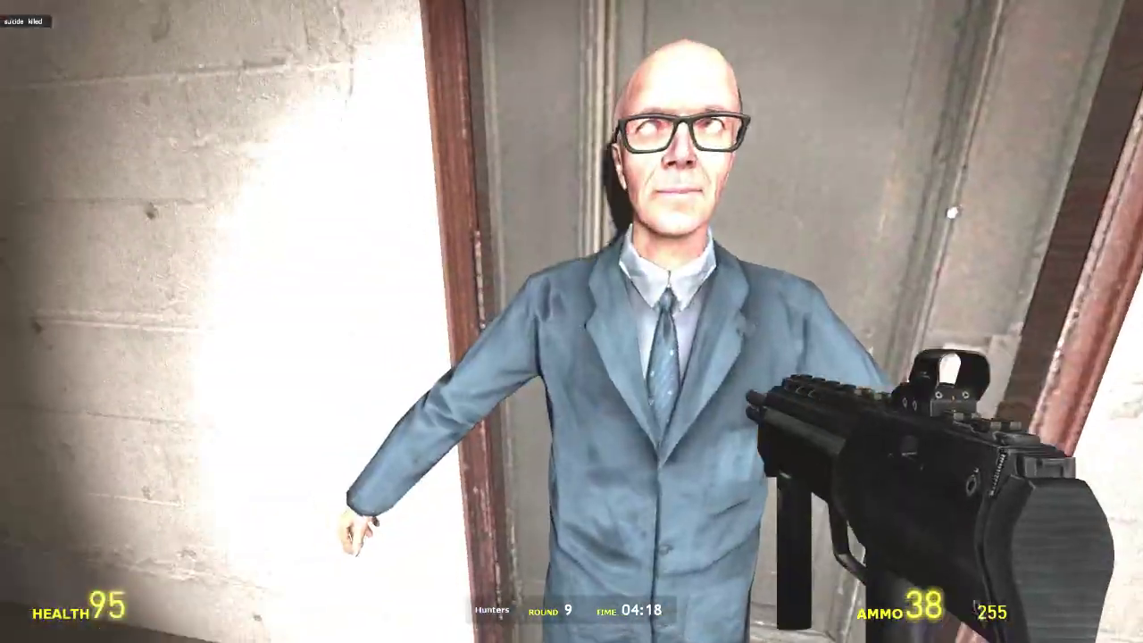
left_click(571, 322)
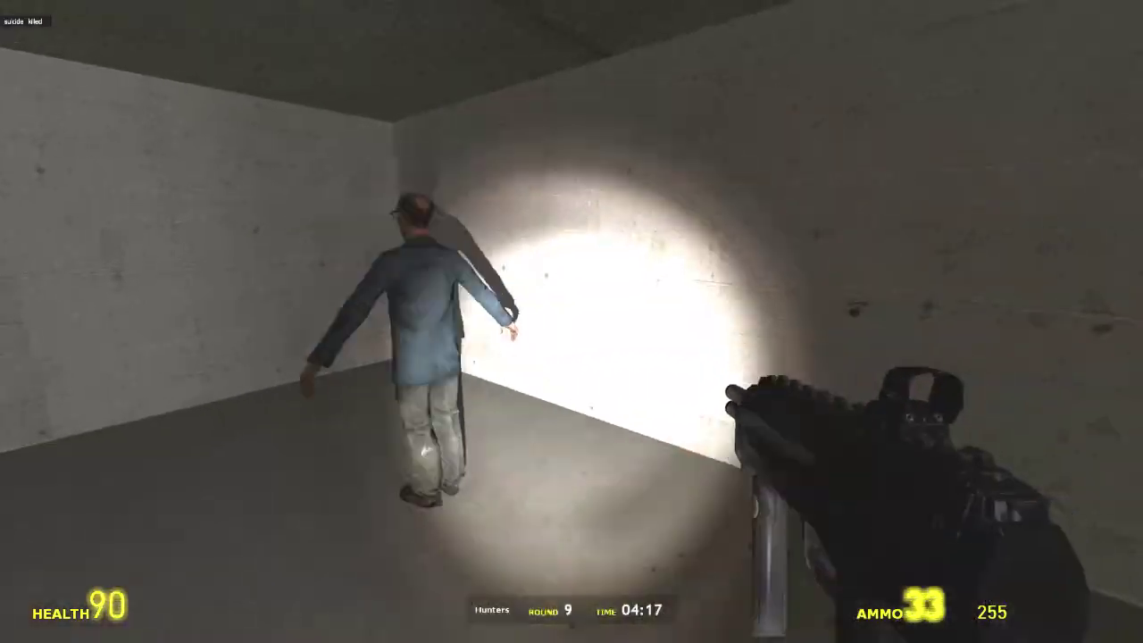
left_click(571, 321)
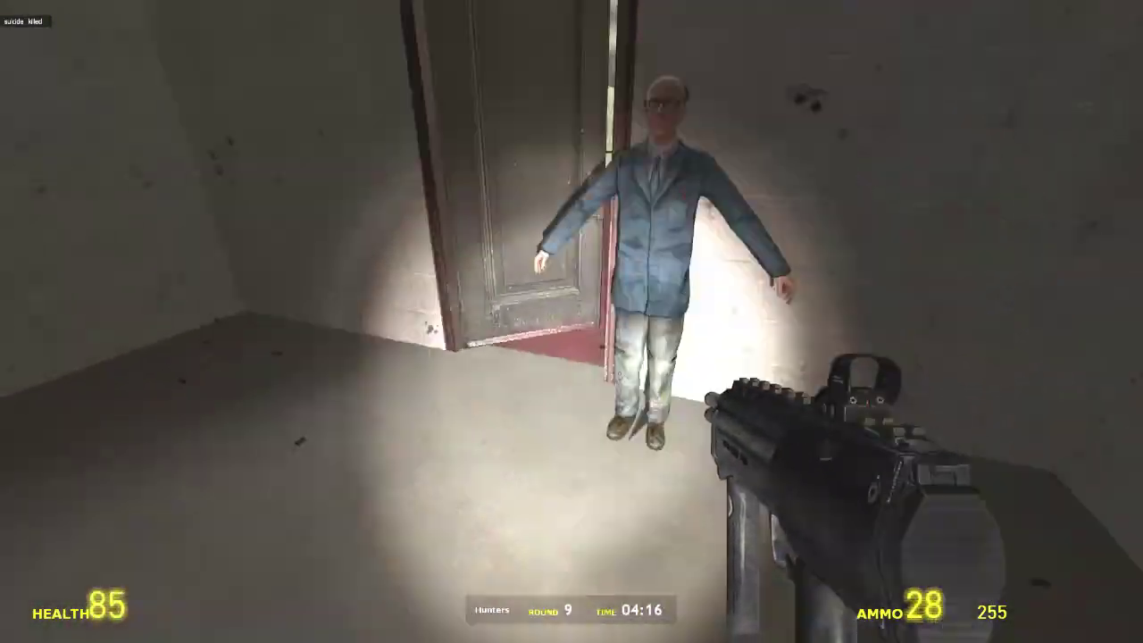
left_click(571, 321)
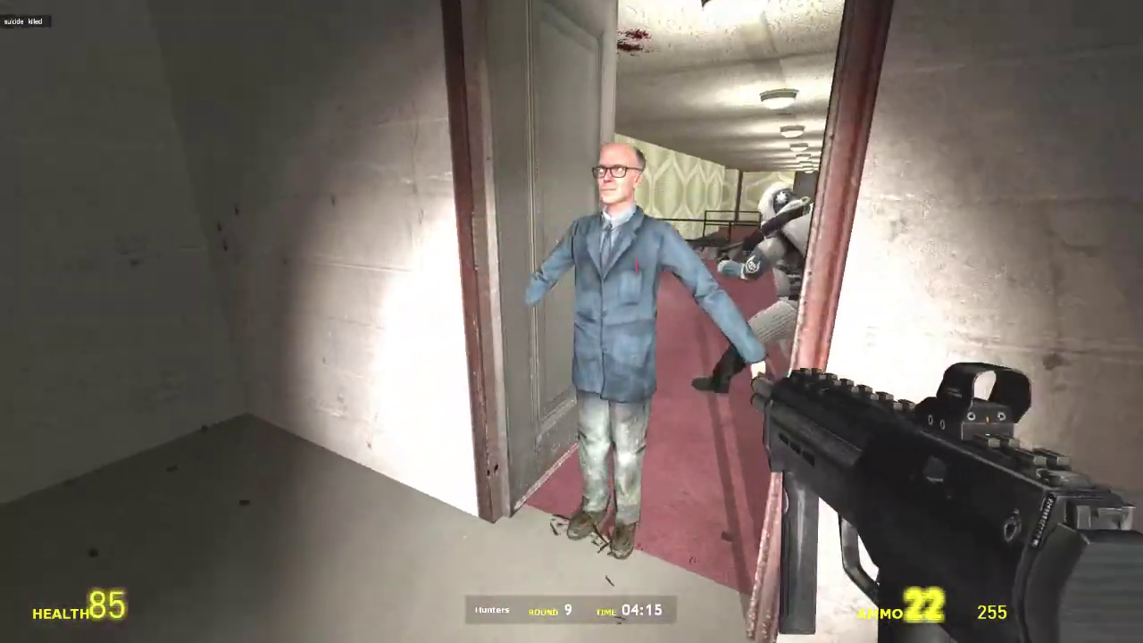
left_click(571, 321)
left_click(571, 321)
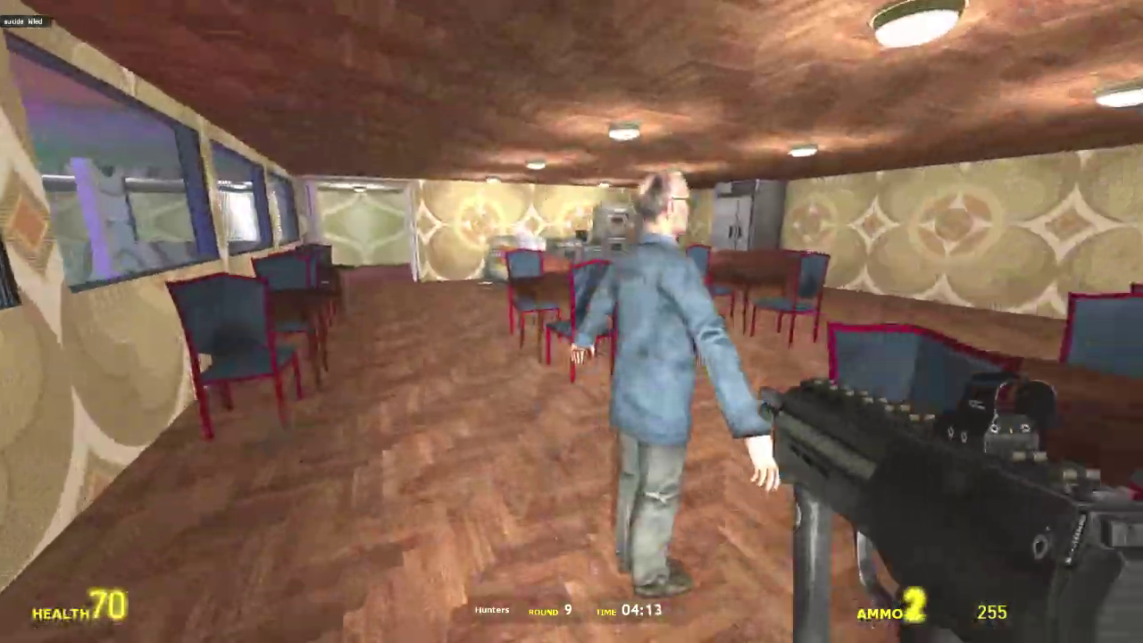
key("r")
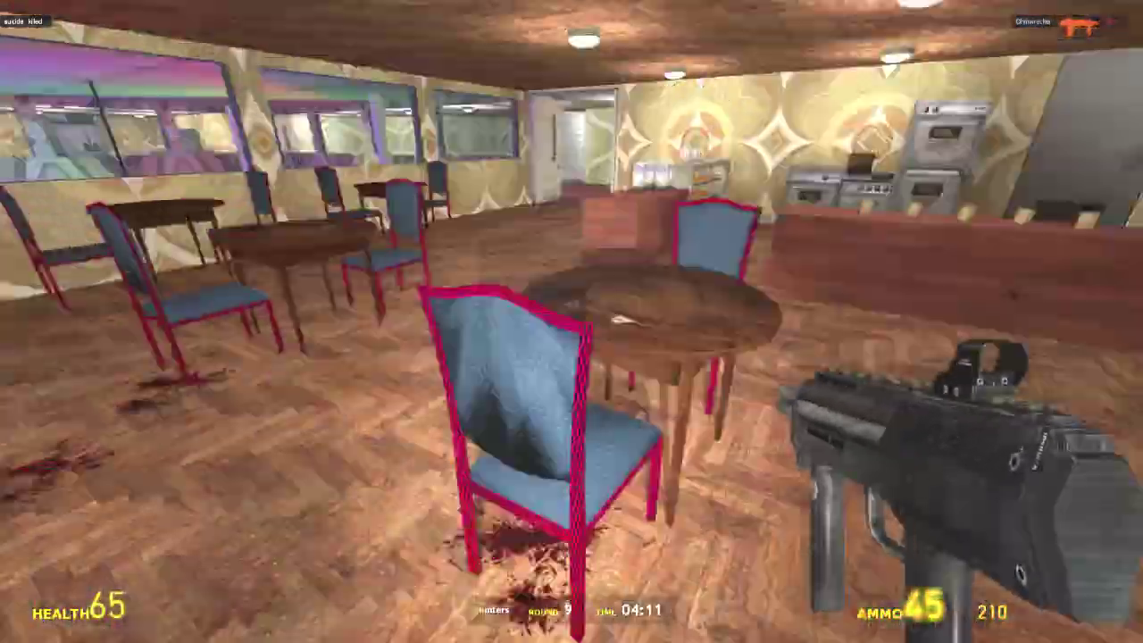
key("w")
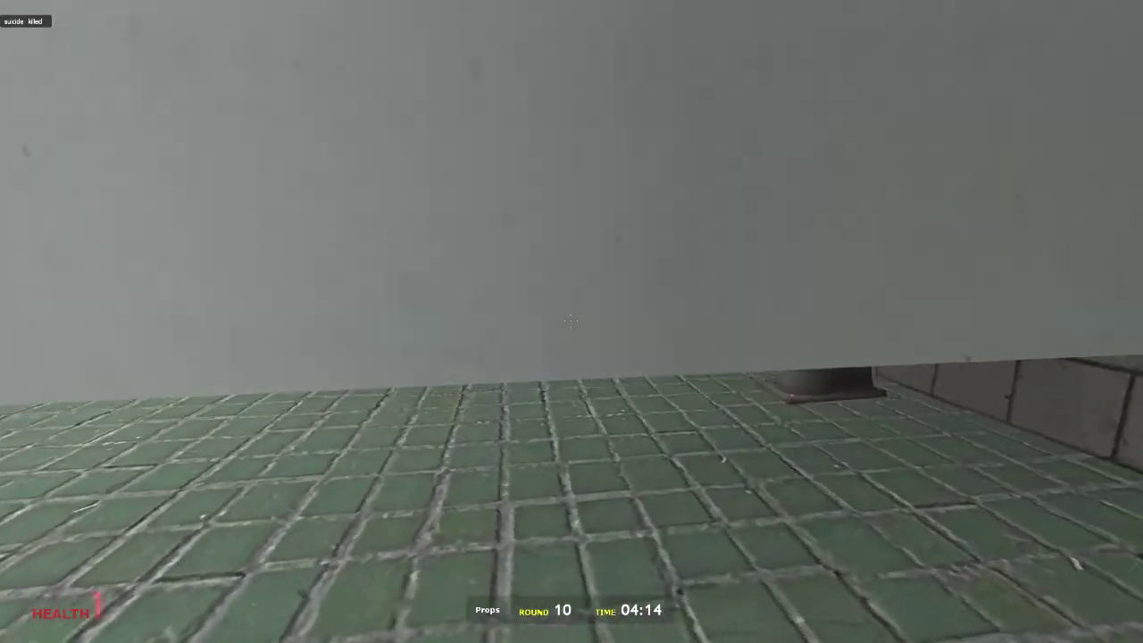
key("w")
key("w")
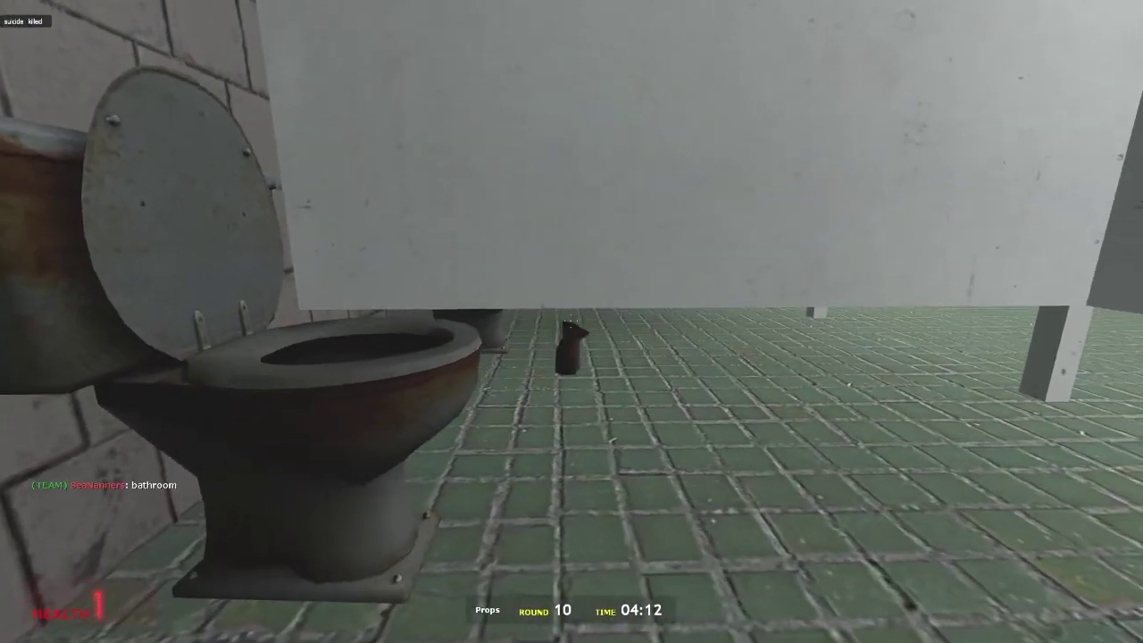
key("w")
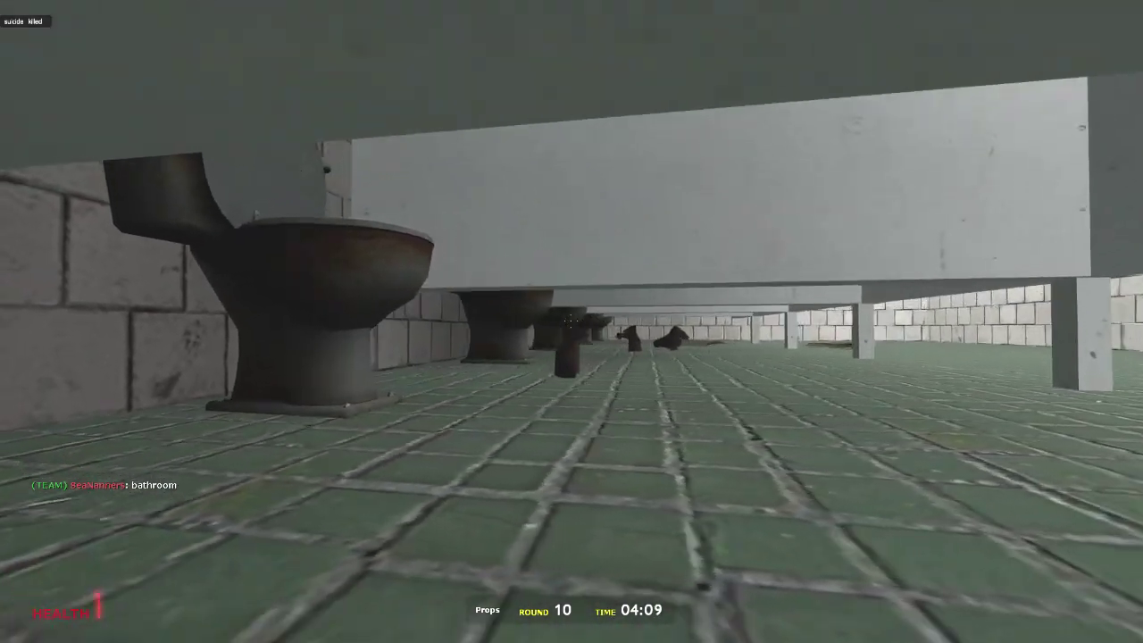
key("w")
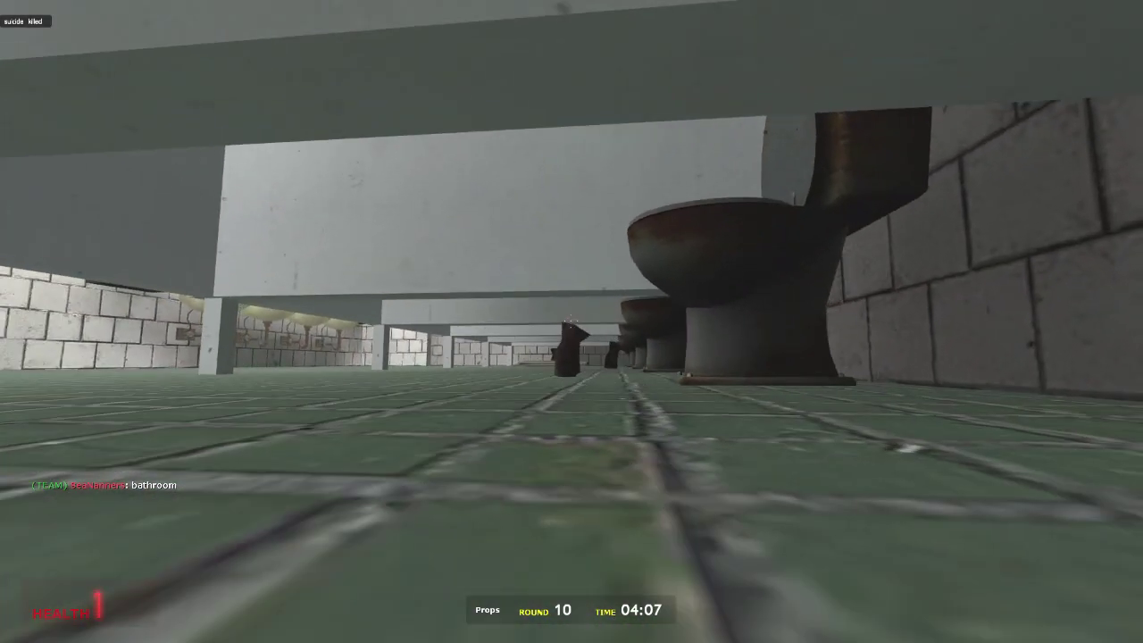
key("w")
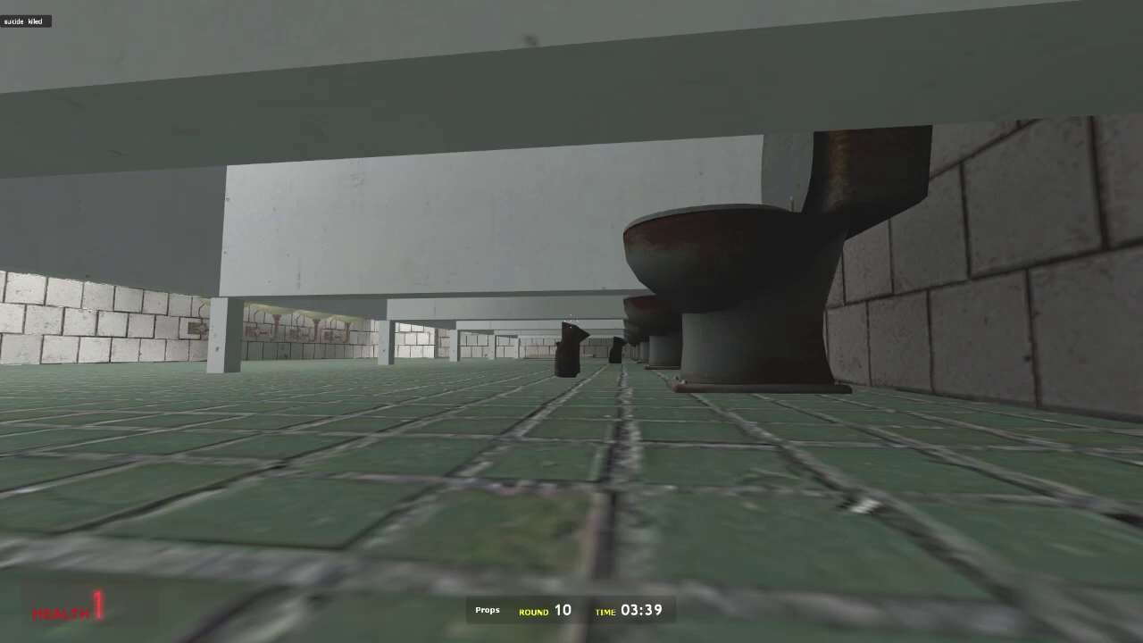
key("Tab")
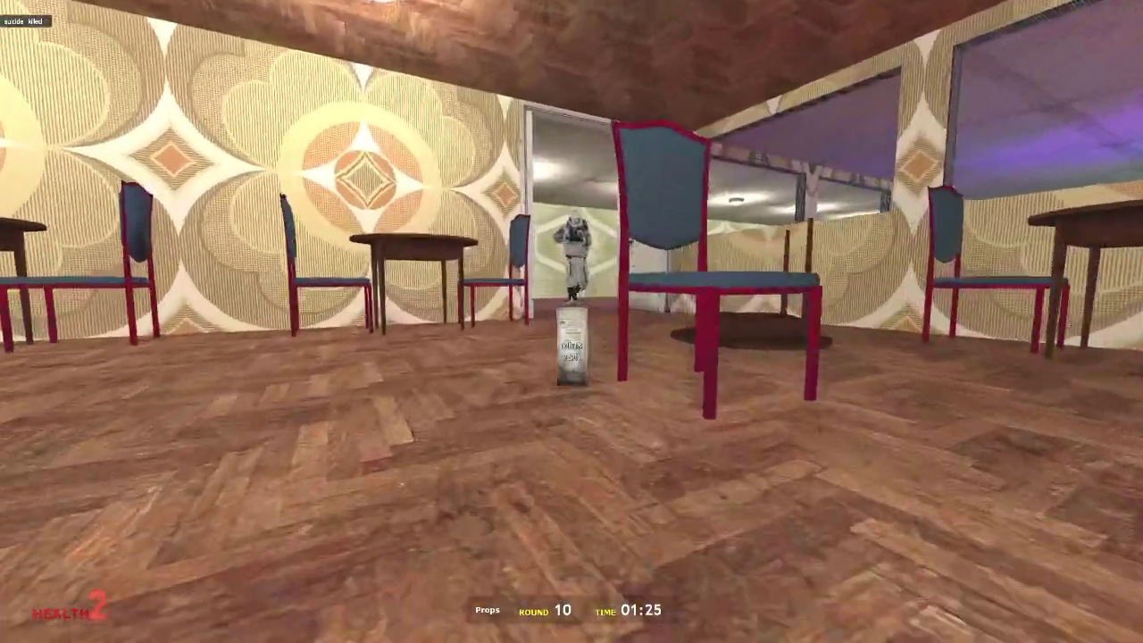
key("w")
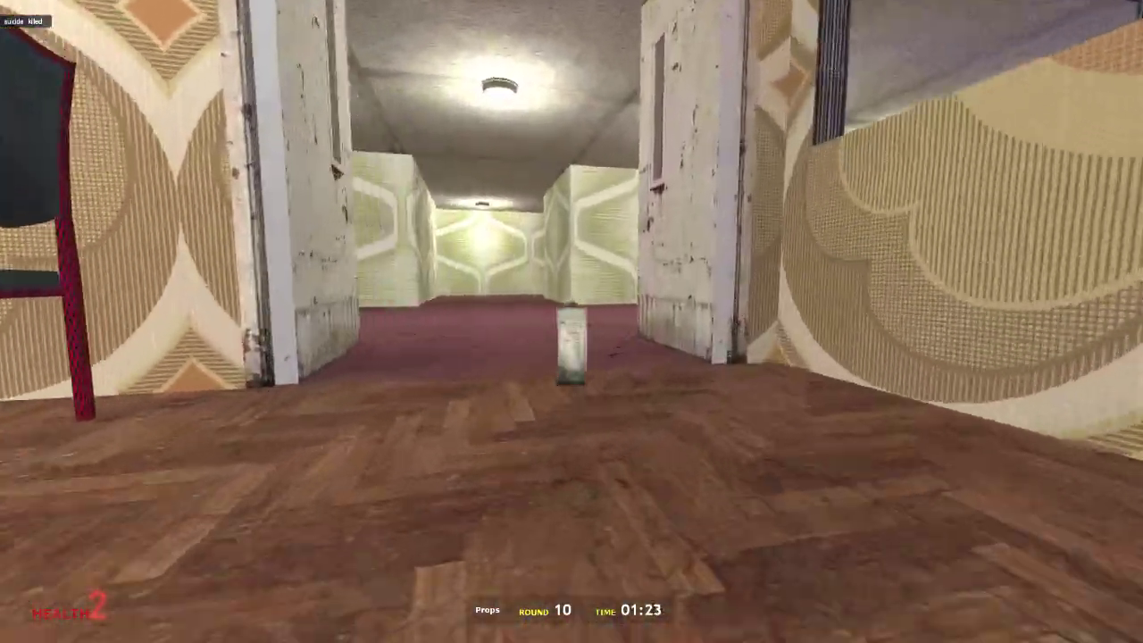